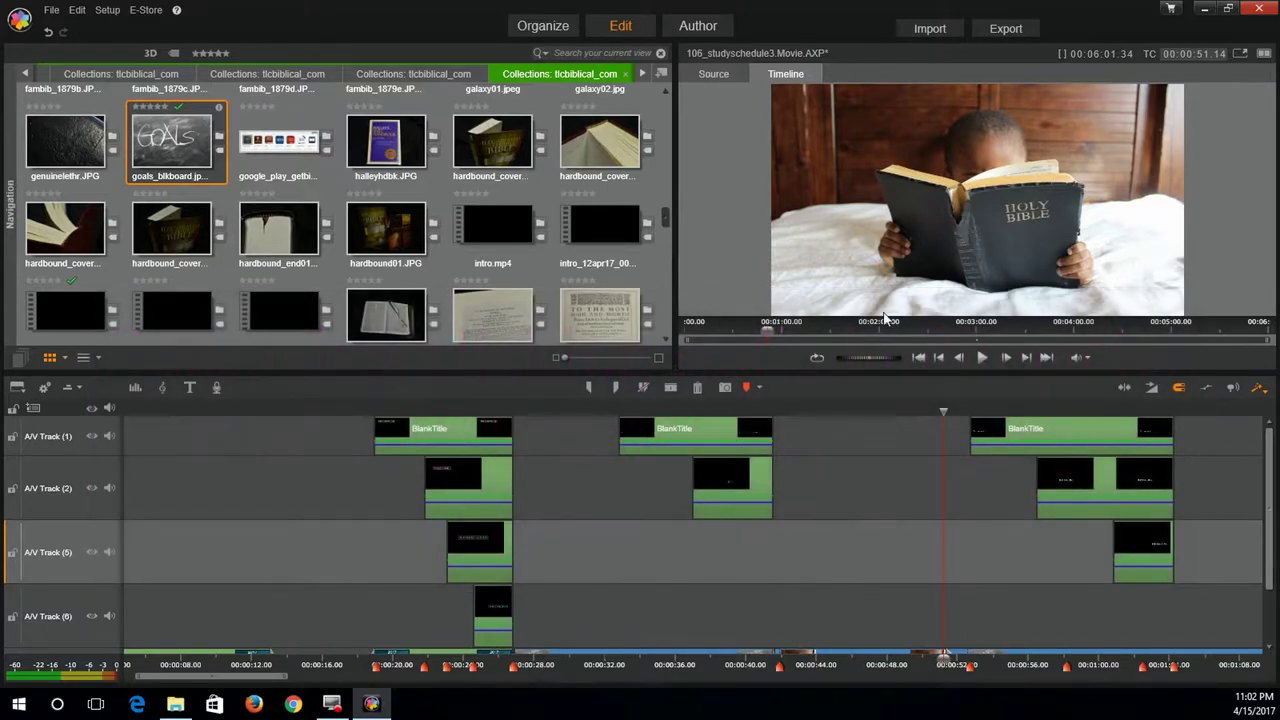
Scrub the preview from about 51 seconds back to 14 seconds, then forward through the 2017 slides to GOALS.
{"action": "left_click", "coordinate": [946, 410]}
{"action": "left_click_drag", "start_coordinate": [945, 411], "coordinate": [262, 416]}
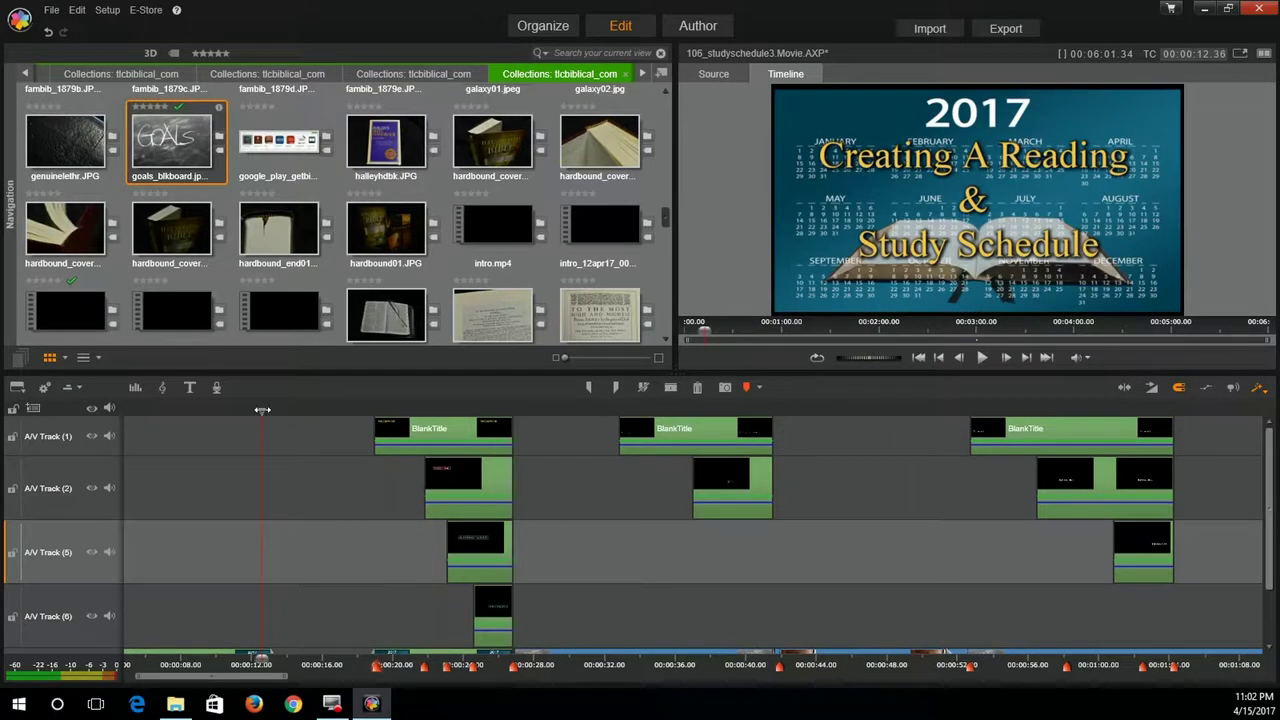
{"action": "left_click", "coordinate": [333, 410]}
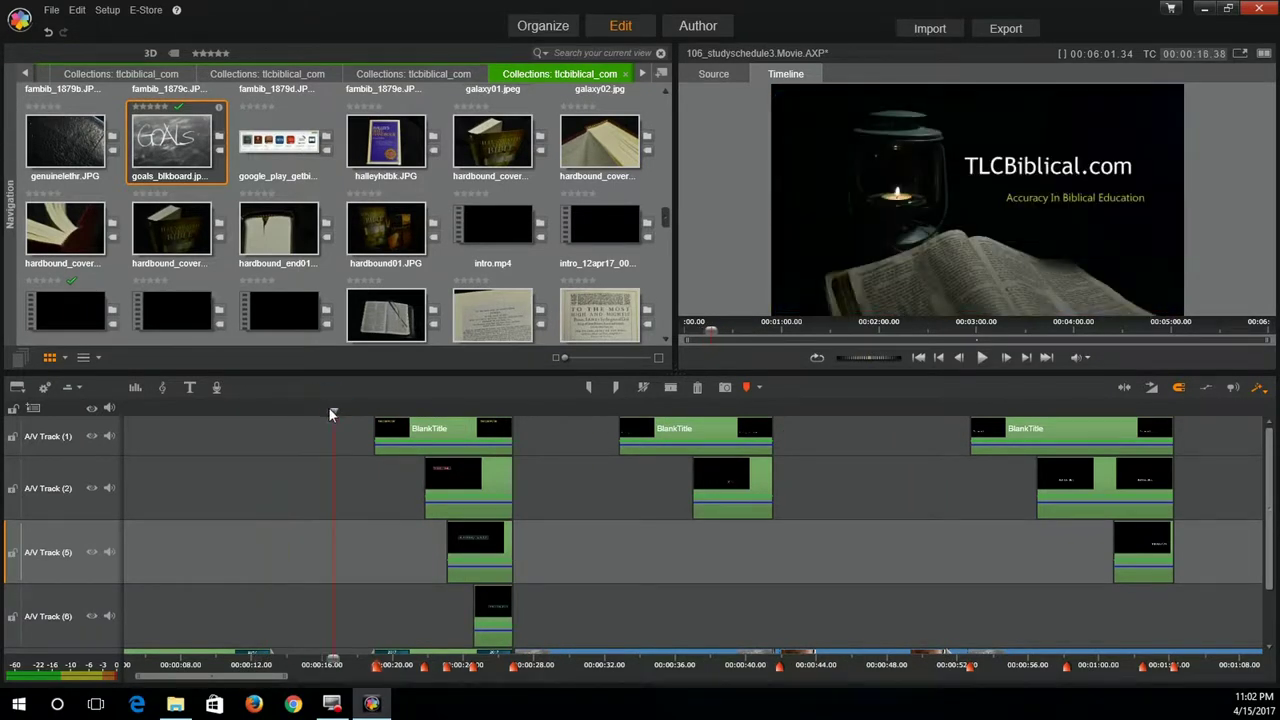
{"action": "left_click_drag", "start_coordinate": [334, 411], "coordinate": [829, 405]}
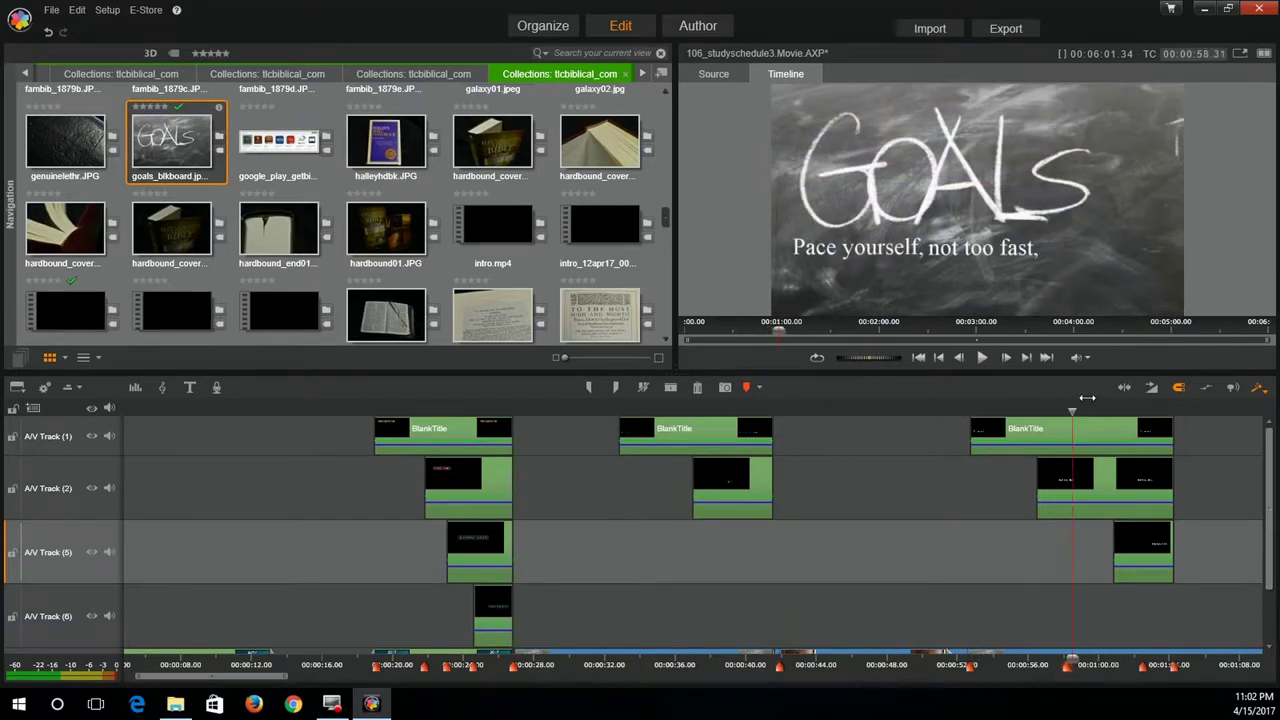
{"action": "mouse_move", "coordinate": [829, 405]}
{"action": "left_mouse_down"}
{"action": "mouse_move", "coordinate": [1180, 397]}
{"action": "mouse_move", "coordinate": [1194, 408]}
{"action": "mouse_move", "coordinate": [810, 408]}
{"action": "mouse_move", "coordinate": [969, 407]}
{"action": "mouse_move", "coordinate": [839, 408]}
{"action": "left_mouse_up"}
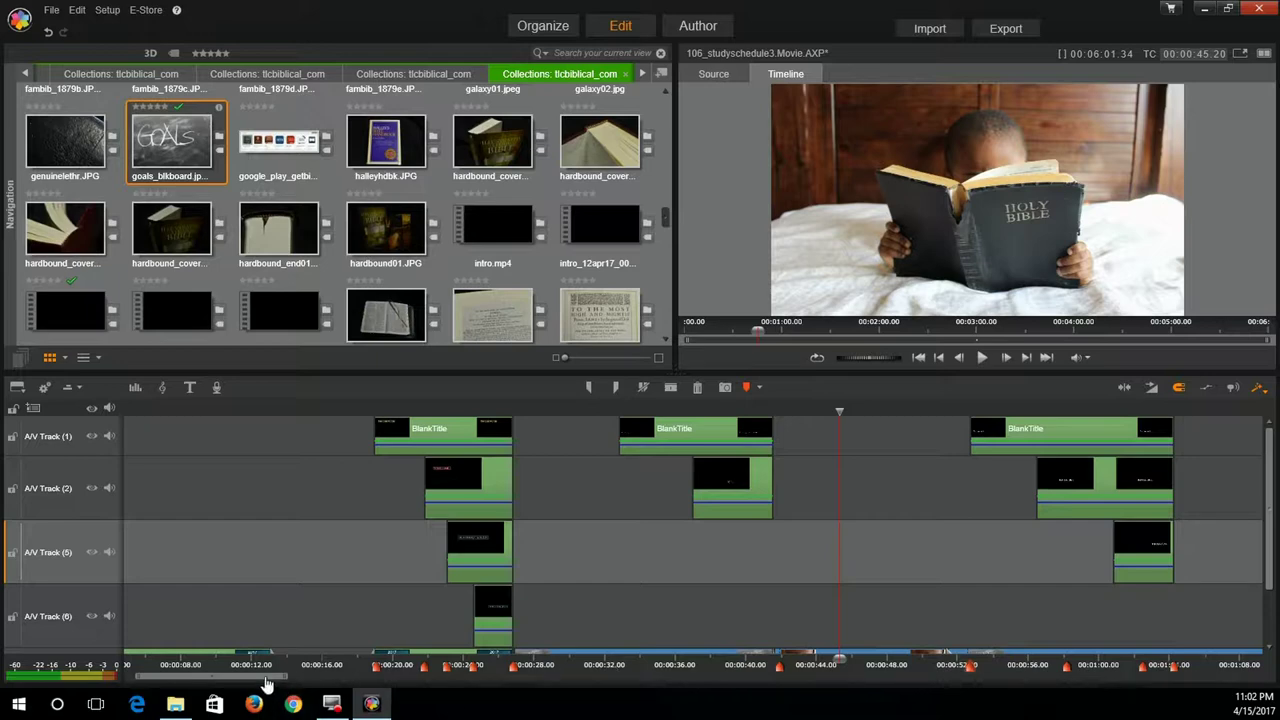
Cue the playhead to the Bible-reading shot just before the GOALS caption starts.
{"action": "left_click_drag", "start_coordinate": [265, 680], "coordinate": [262, 683]}
{"action": "scroll", "coordinate": [1270, 470], "scroll_direction": "down", "scroll_amount": 2}
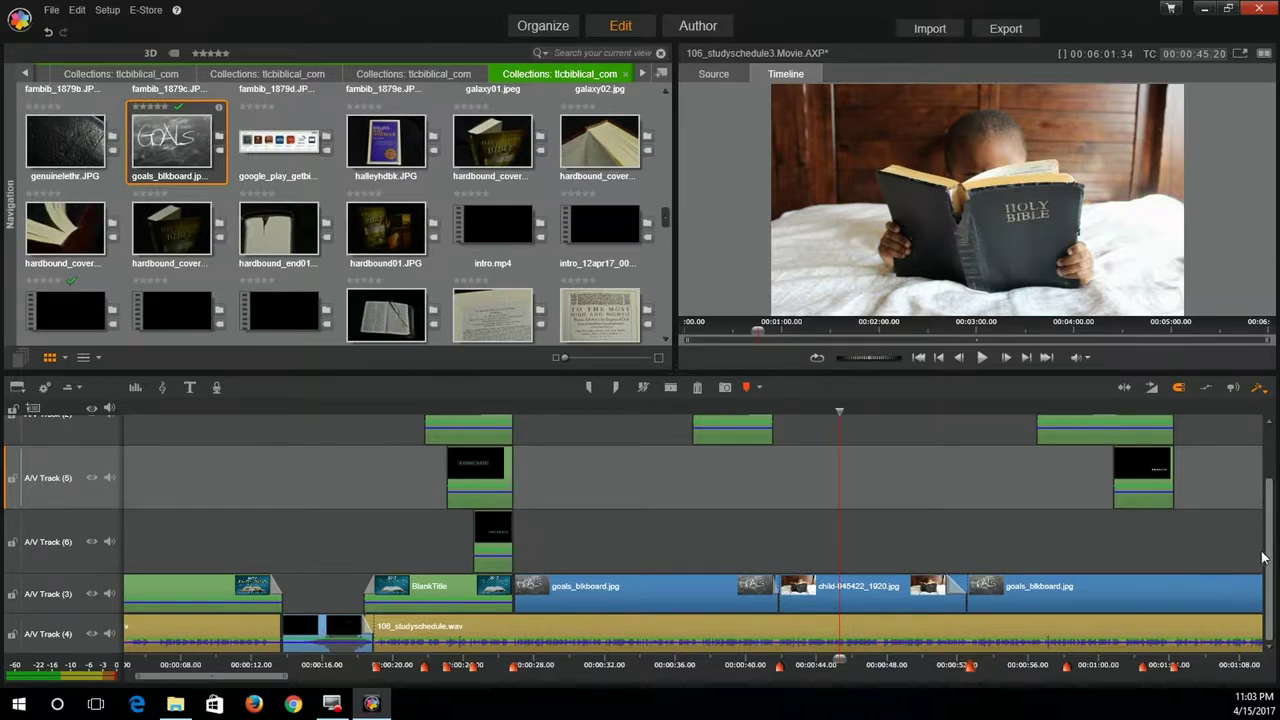
{"action": "scroll", "coordinate": [1262, 557], "scroll_direction": "up", "scroll_amount": 2}
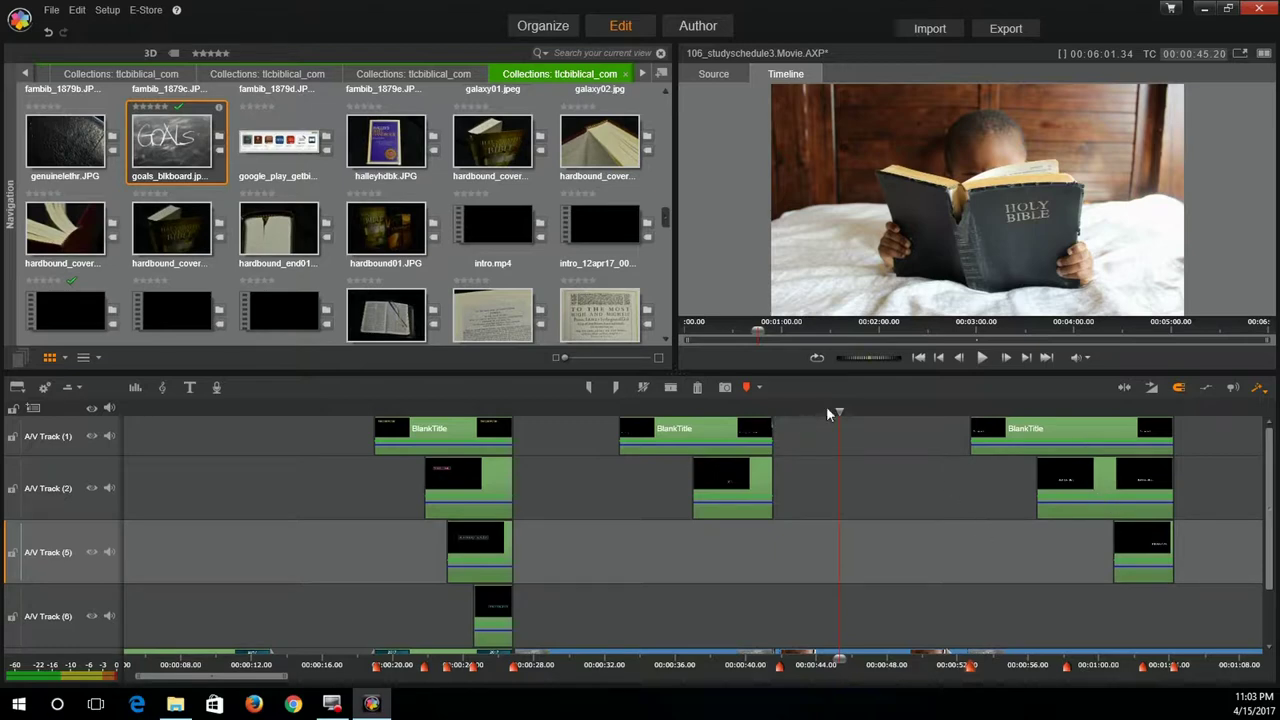
{"action": "mouse_move", "coordinate": [836, 412]}
{"action": "left_mouse_down"}
{"action": "mouse_move", "coordinate": [333, 428]}
{"action": "mouse_move", "coordinate": [488, 420]}
{"action": "left_mouse_up"}
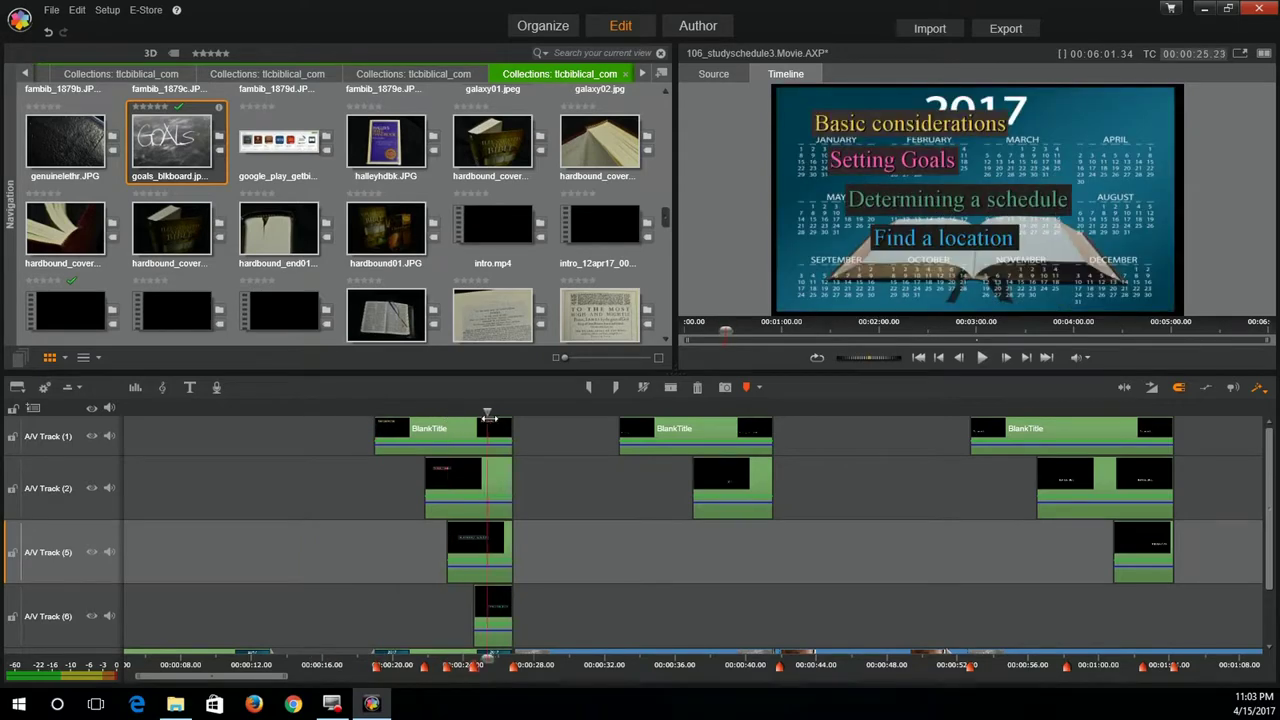
{"action": "mouse_move", "coordinate": [488, 420]}
{"action": "left_mouse_down"}
{"action": "mouse_move", "coordinate": [957, 387]}
{"action": "mouse_move", "coordinate": [975, 411]}
{"action": "left_mouse_up"}
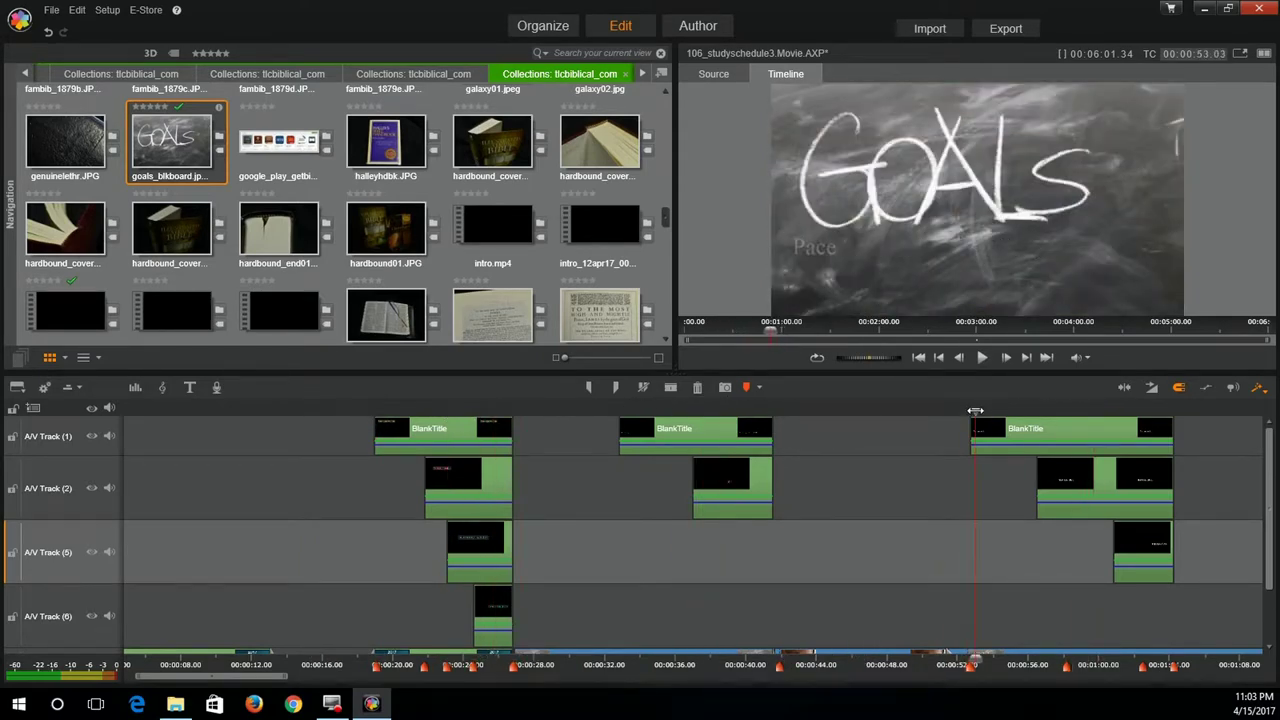
{"action": "mouse_move", "coordinate": [975, 411]}
{"action": "left_mouse_down"}
{"action": "mouse_move", "coordinate": [1026, 399]}
{"action": "mouse_move", "coordinate": [1028, 418]}
{"action": "mouse_move", "coordinate": [966, 423]}
{"action": "mouse_move", "coordinate": [1053, 404]}
{"action": "mouse_move", "coordinate": [963, 413]}
{"action": "left_mouse_up"}
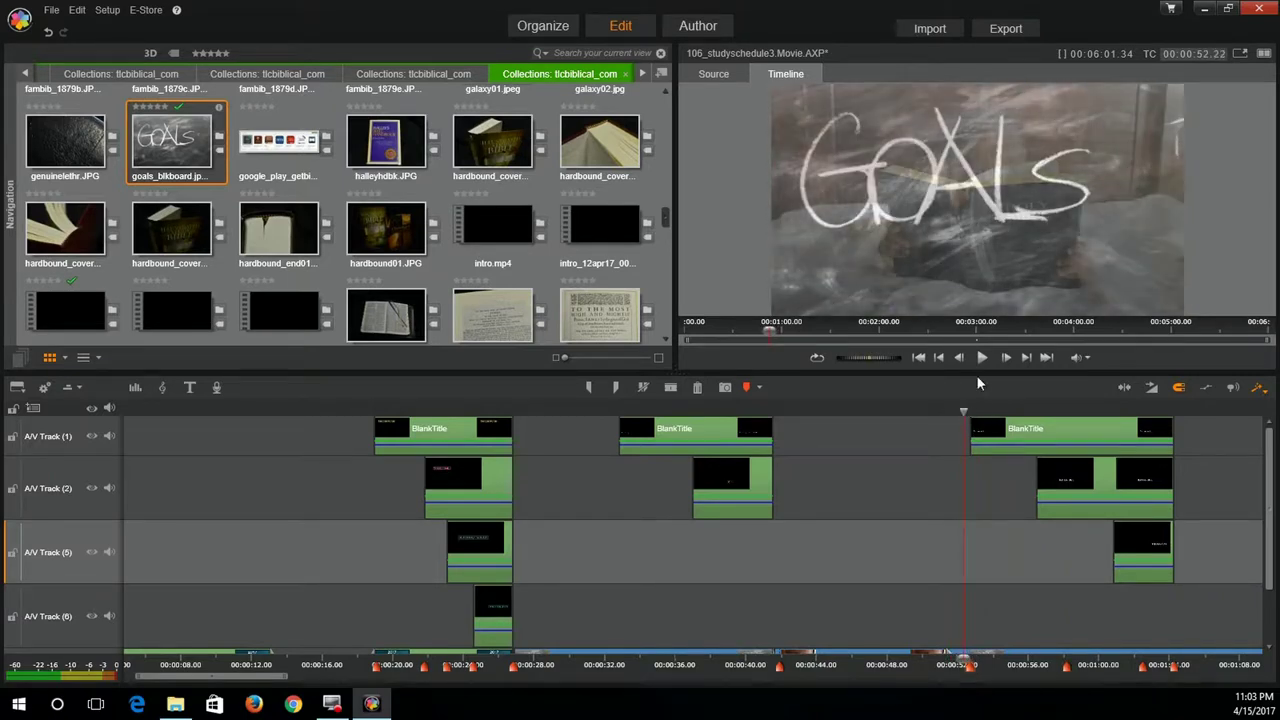
Play the GOALS caption section, then rewind to 'not too fast,' and replay it.
{"action": "left_click", "coordinate": [981, 358]}
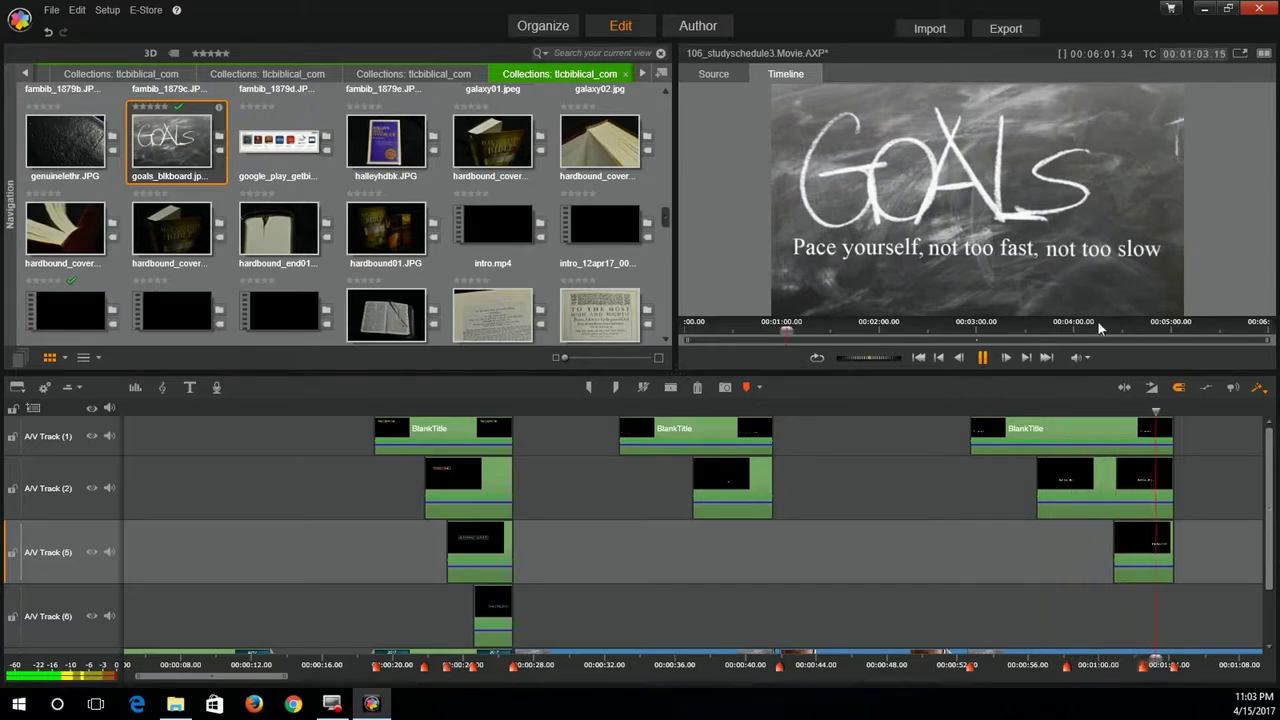
{"action": "left_click", "coordinate": [984, 359]}
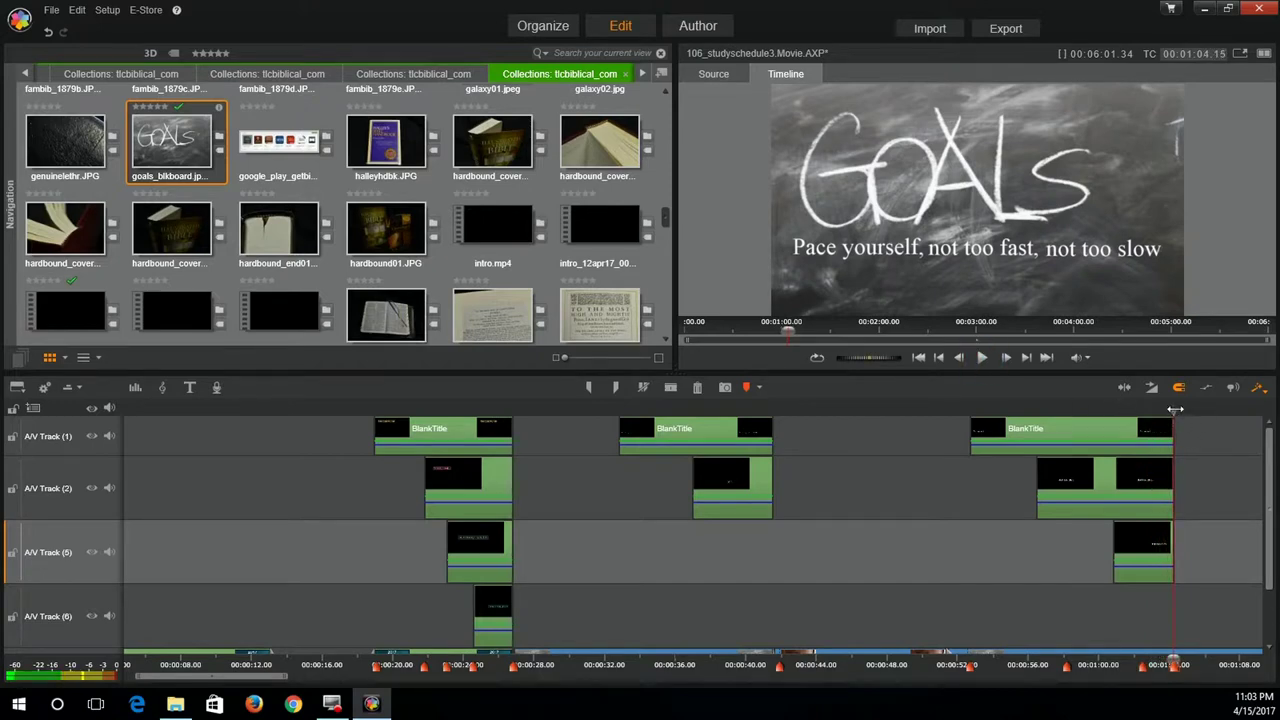
{"action": "left_click_drag", "start_coordinate": [1175, 410], "coordinate": [1081, 411]}
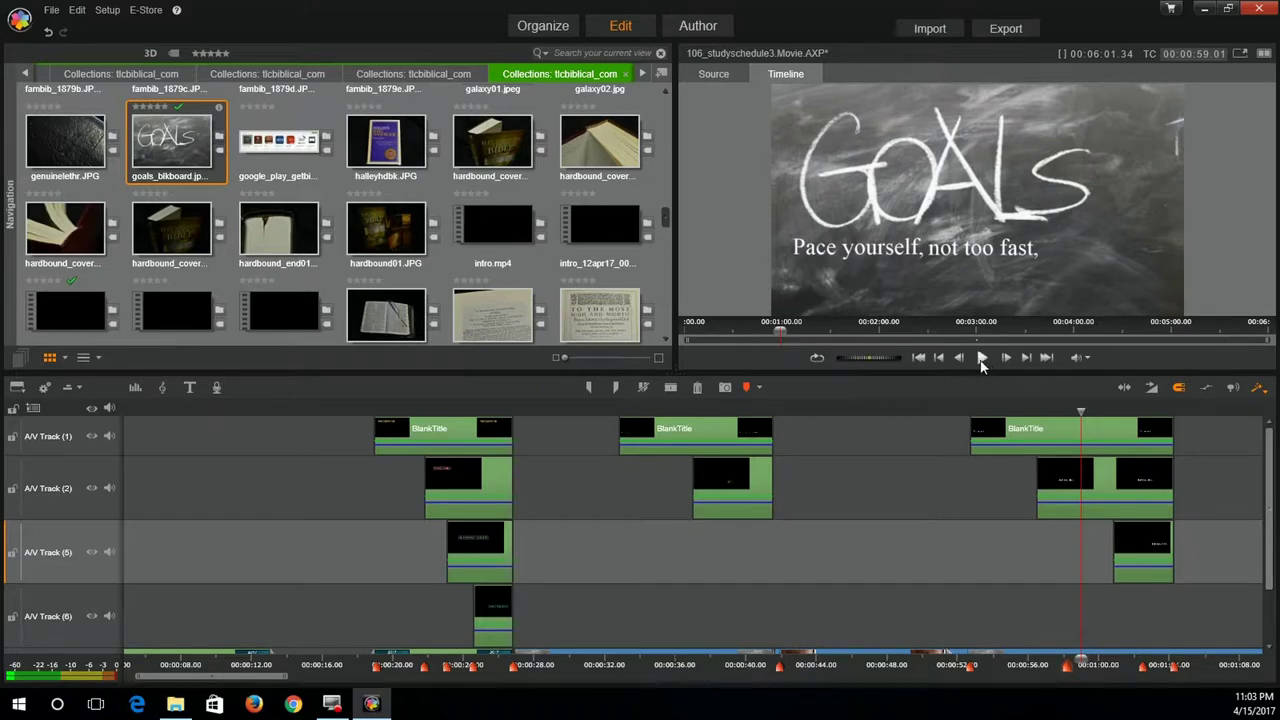
{"action": "left_click", "coordinate": [981, 358]}
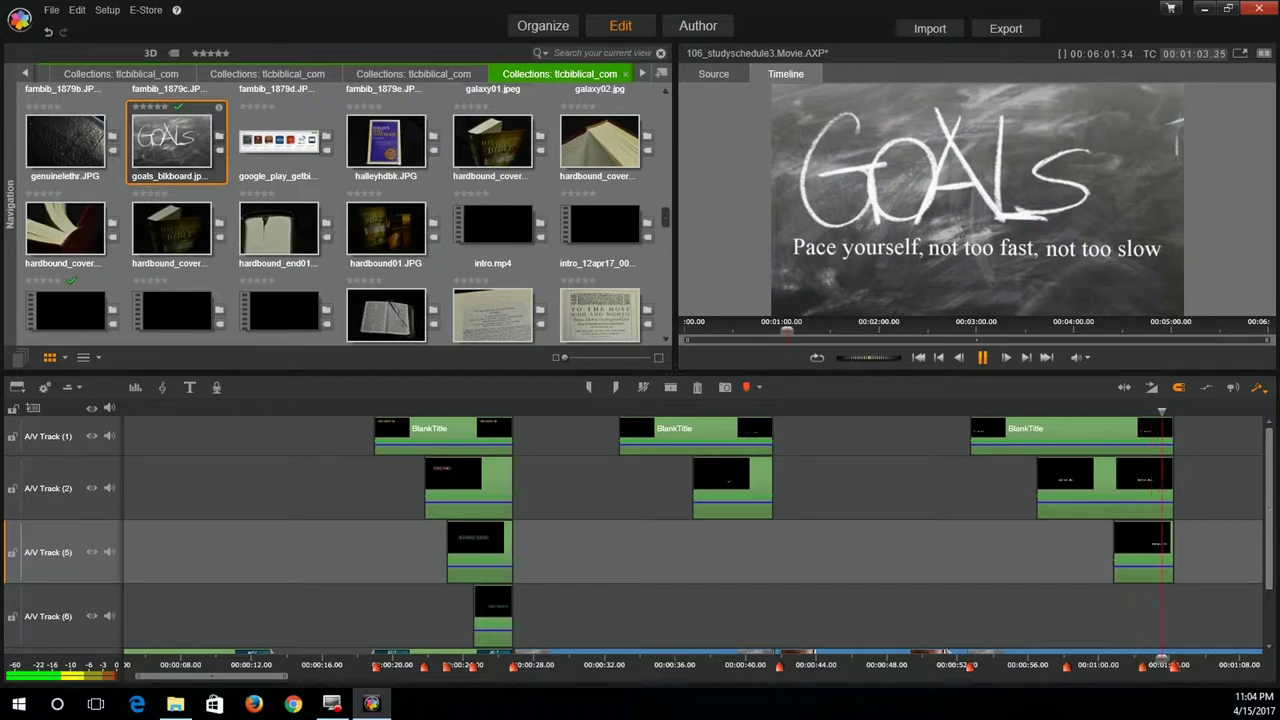
{"action": "left_click", "coordinate": [981, 358]}
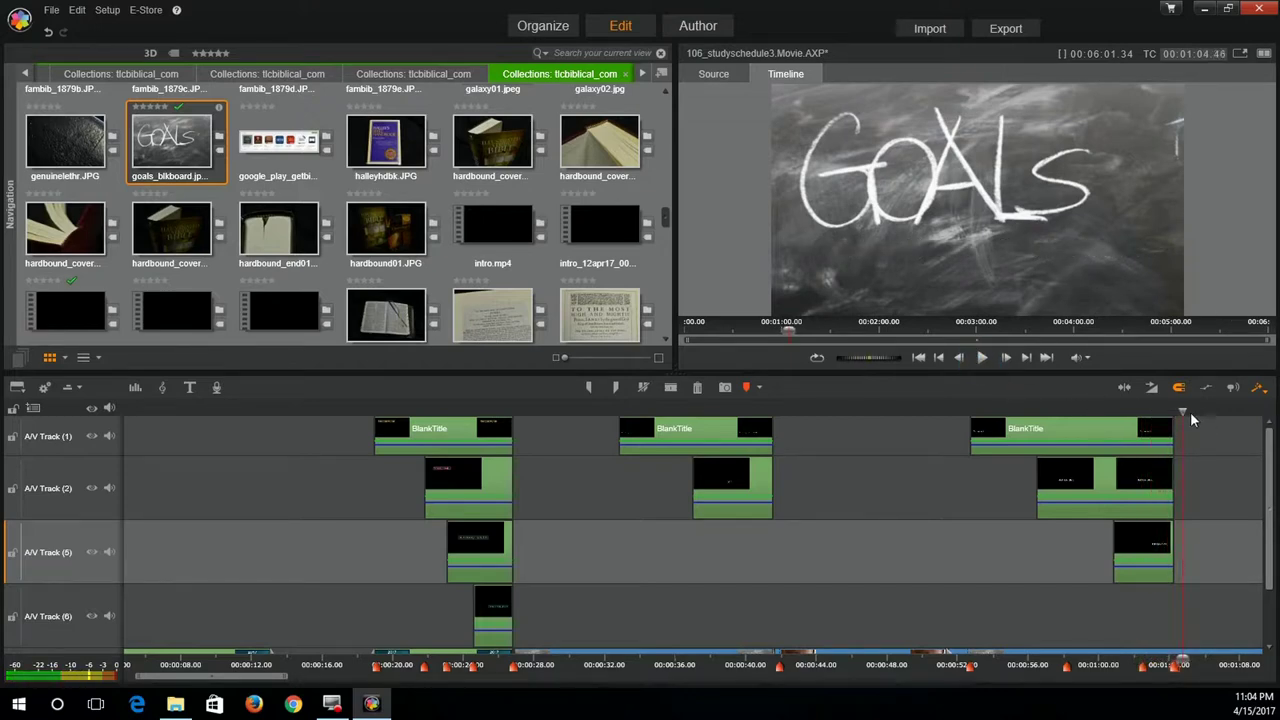
Rewind to the 'Pace yourself,' caption and replay it to listen for the static.
{"action": "left_click_drag", "start_coordinate": [1183, 410], "coordinate": [1031, 415]}
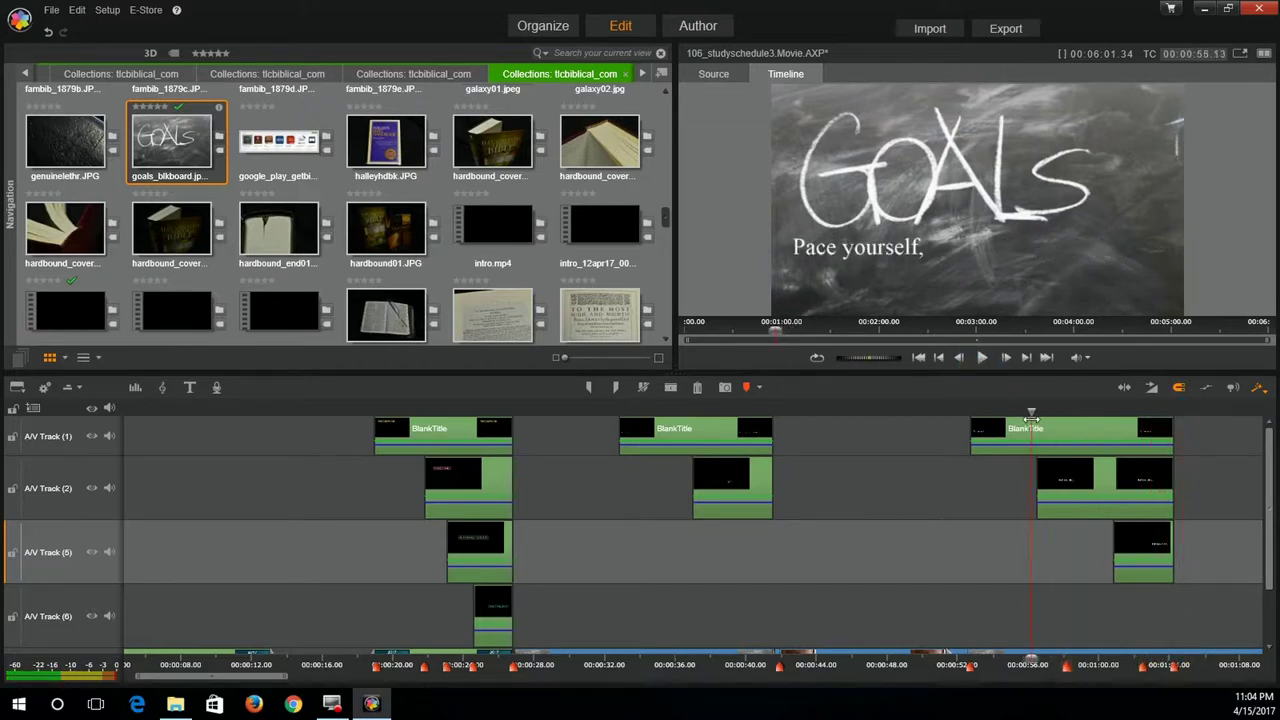
{"action": "left_click", "coordinate": [982, 358]}
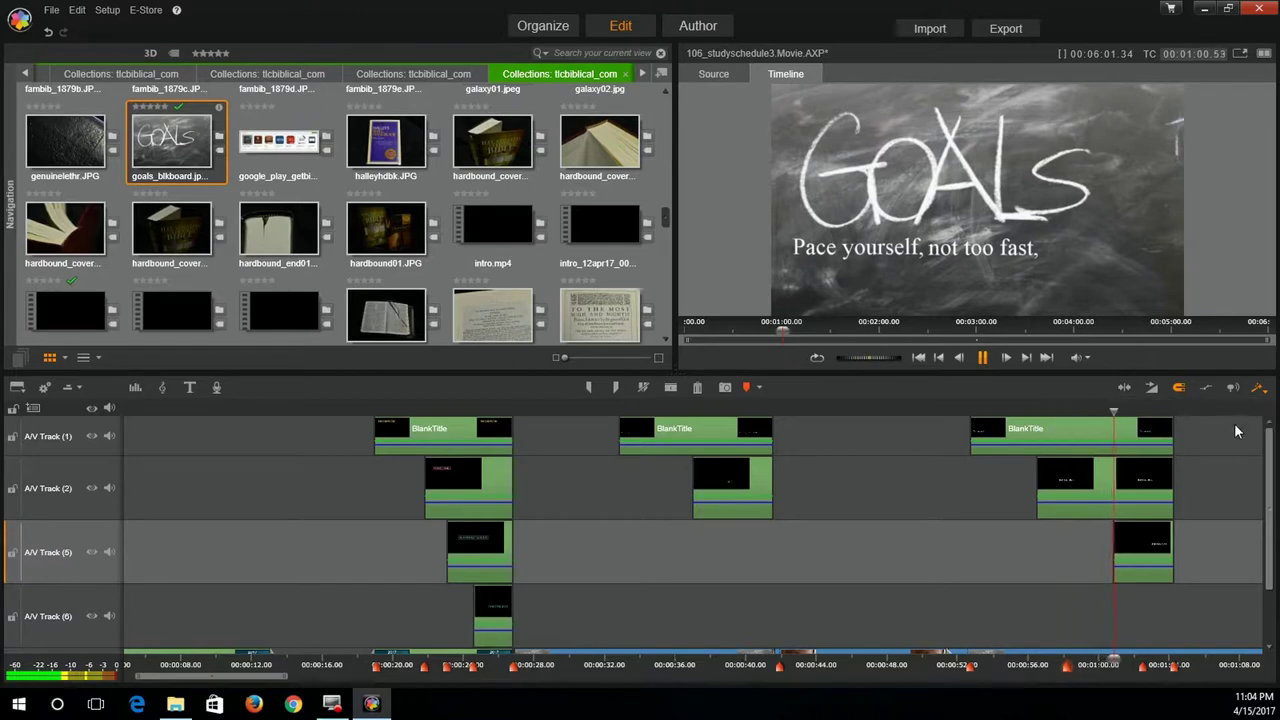
{"action": "left_click", "coordinate": [988, 362]}
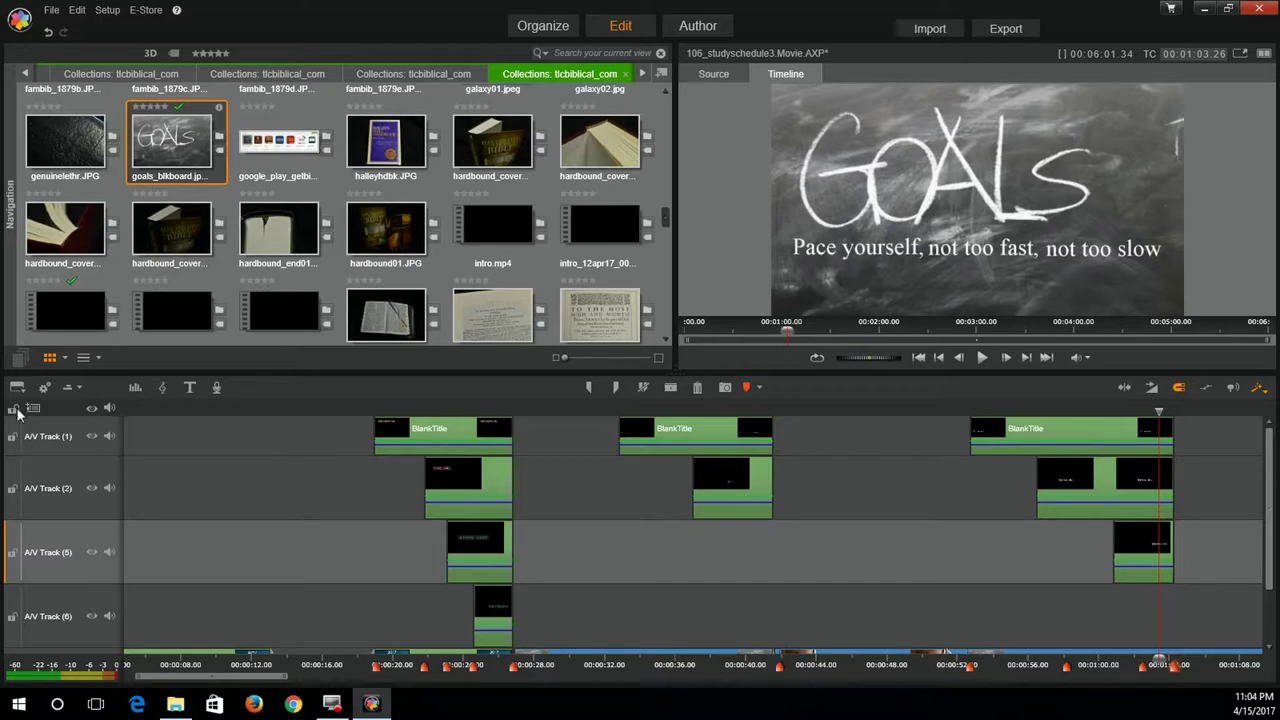
Switch off audio monitoring on A/V Tracks 1, 2, 5 and 6, and rewind to the Bible clip.
{"action": "left_click", "coordinate": [109, 436]}
{"action": "left_click", "coordinate": [109, 488]}
{"action": "left_click", "coordinate": [110, 553]}
{"action": "left_click", "coordinate": [110, 616]}
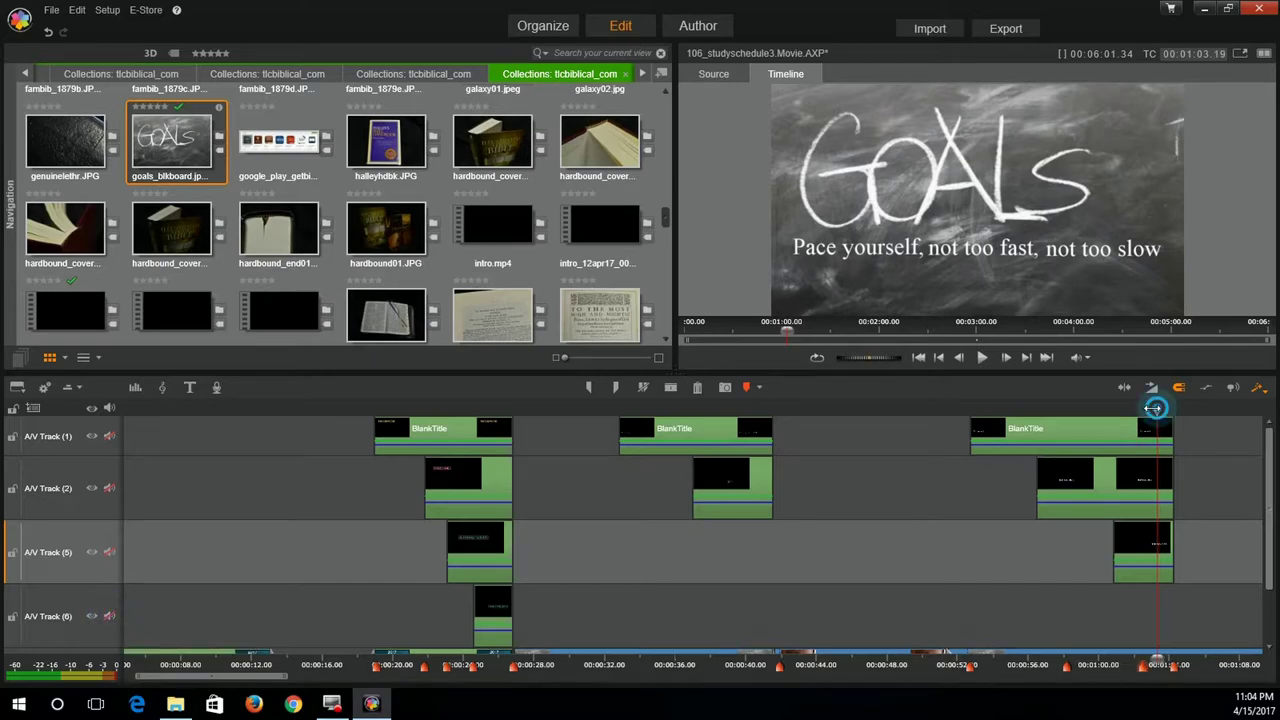
{"action": "mouse_move", "coordinate": [1160, 409]}
{"action": "left_mouse_down"}
{"action": "mouse_move", "coordinate": [942, 423]}
{"action": "mouse_move", "coordinate": [964, 412]}
{"action": "left_mouse_up"}
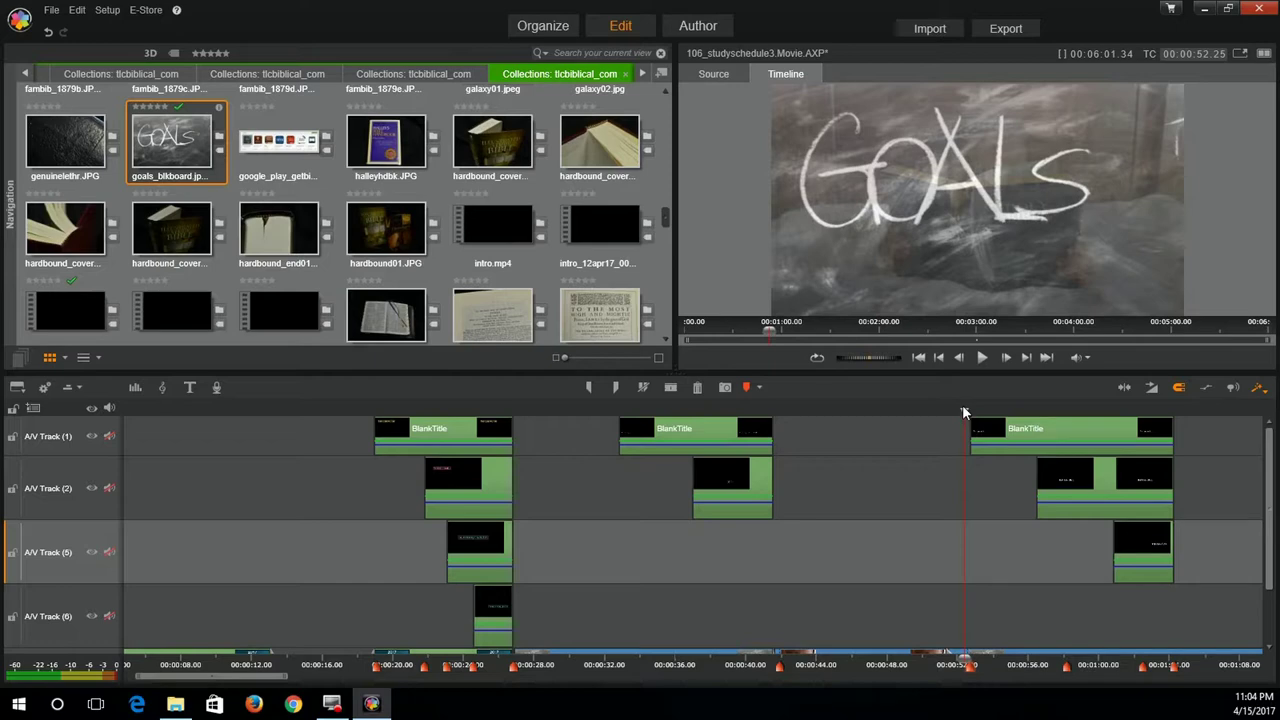
Replay the full GOALS caption with title audio muted, then scrub back about two seconds.
{"action": "left_click", "coordinate": [981, 362]}
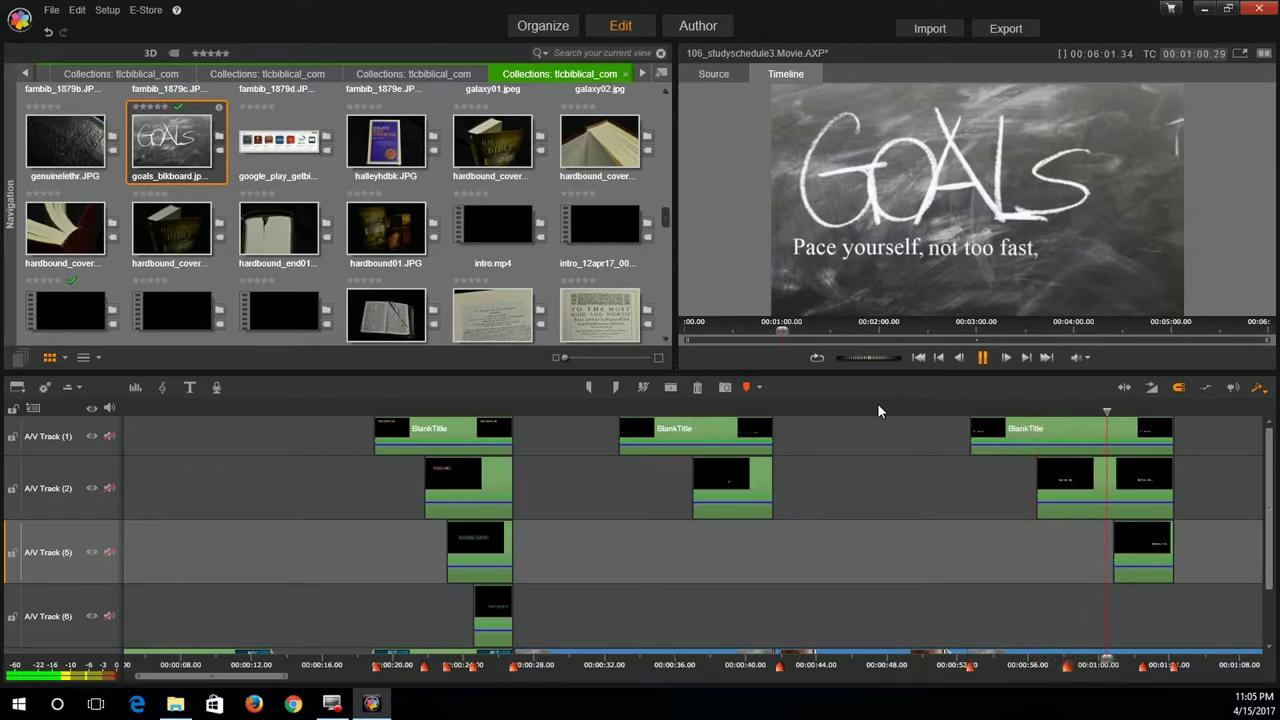
{"action": "left_click", "coordinate": [984, 358]}
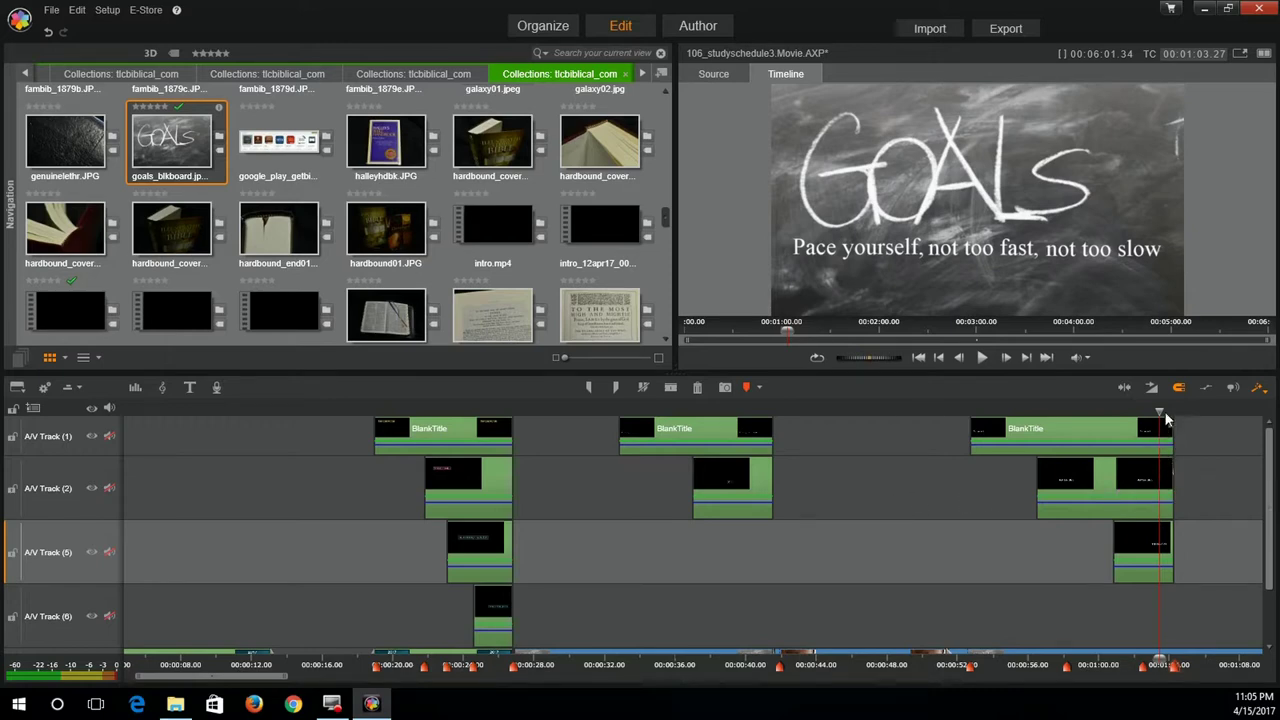
{"action": "left_click_drag", "start_coordinate": [1162, 410], "coordinate": [1127, 412]}
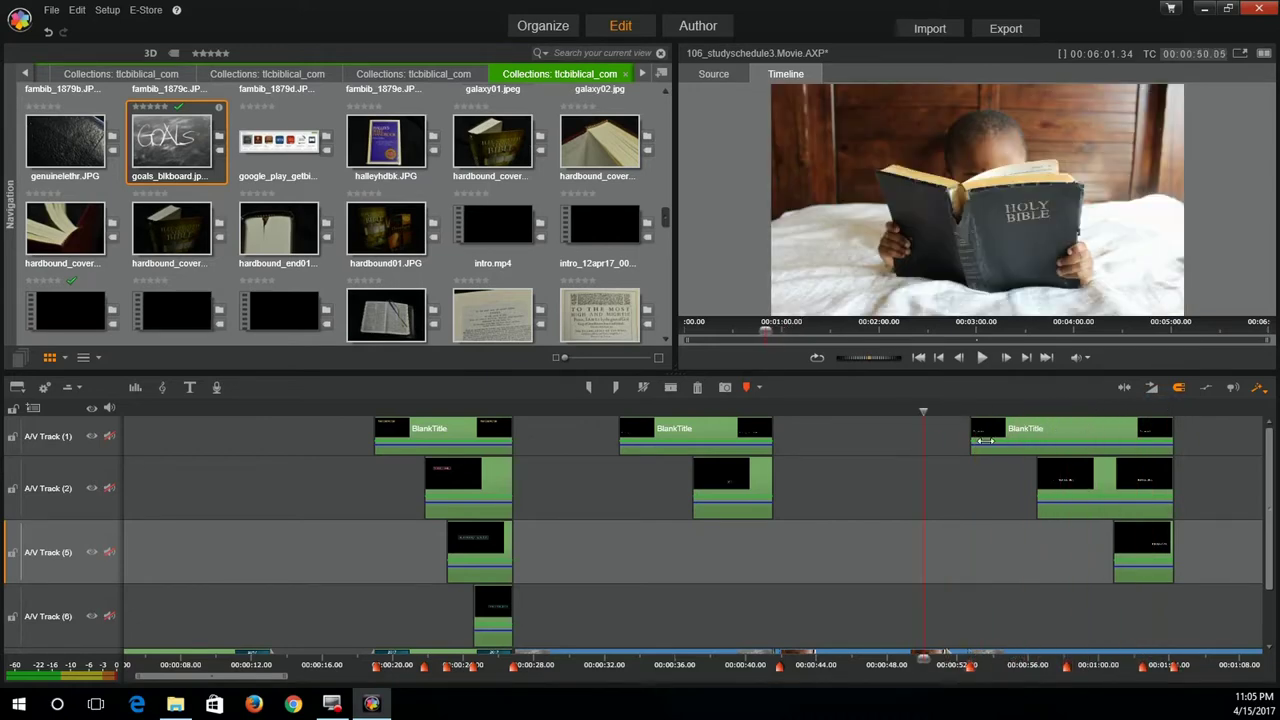
{"action": "mouse_move", "coordinate": [1099, 414]}
{"action": "left_mouse_down"}
{"action": "mouse_move", "coordinate": [1163, 436]}
{"action": "mouse_move", "coordinate": [1077, 453]}
{"action": "left_mouse_up"}
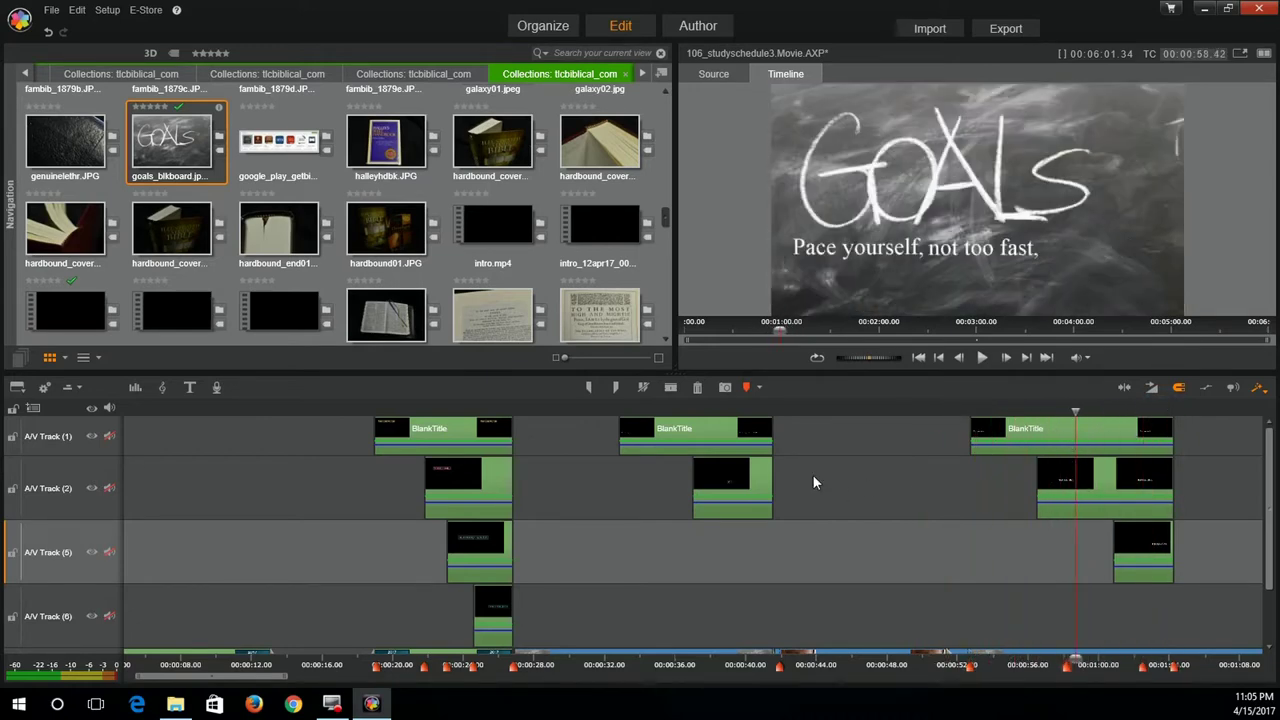